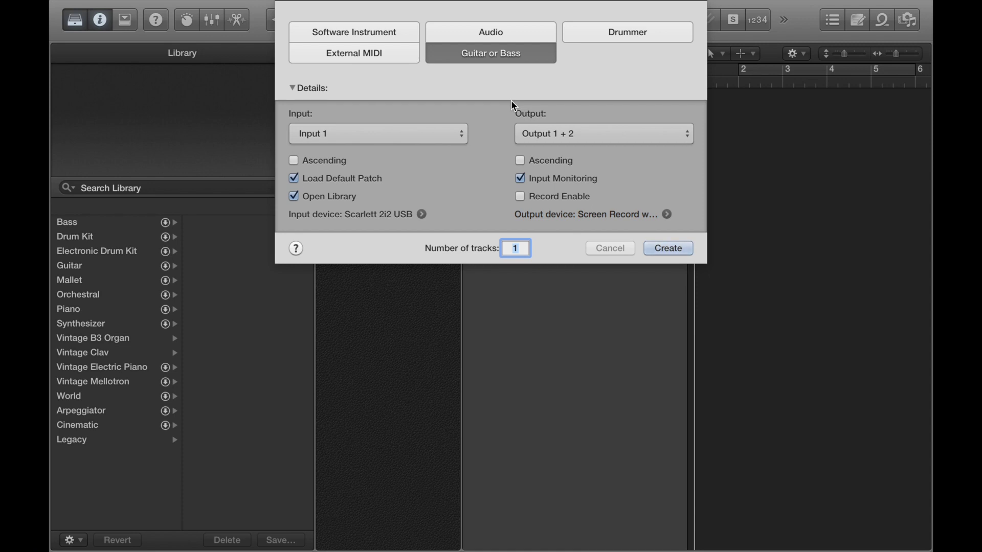
Step: Choose an Audio track type and check the input and output device settings, keeping Screen Record w/Audio as the output device
{"action": "left_click", "coordinate": [471, 35]}
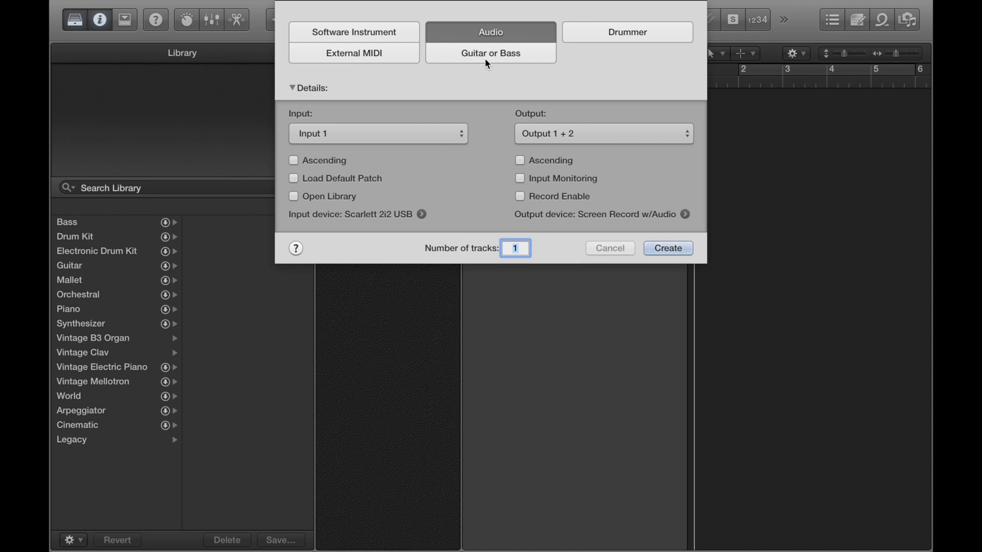
{"action": "left_click", "coordinate": [422, 213]}
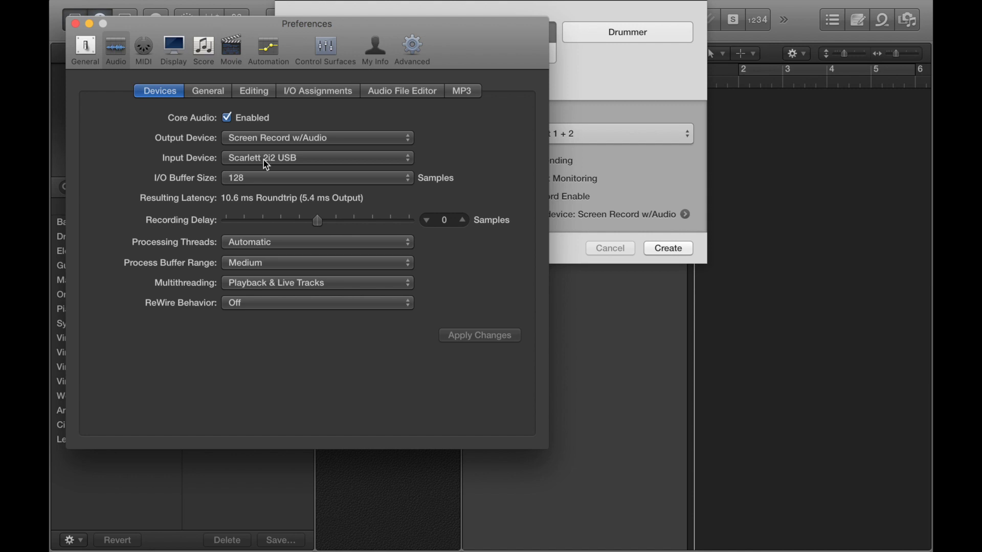
{"action": "left_click", "coordinate": [289, 142]}
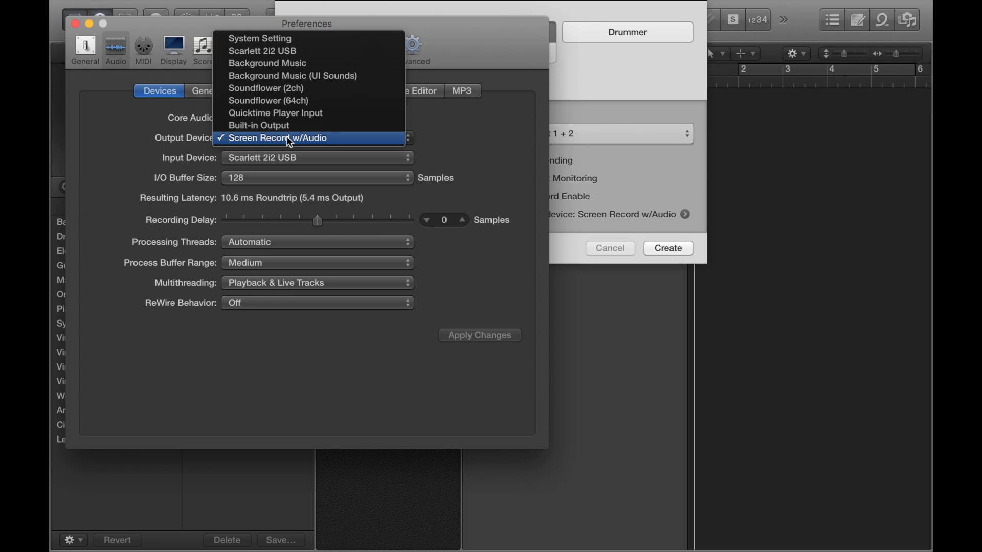
{"action": "left_click", "coordinate": [288, 138]}
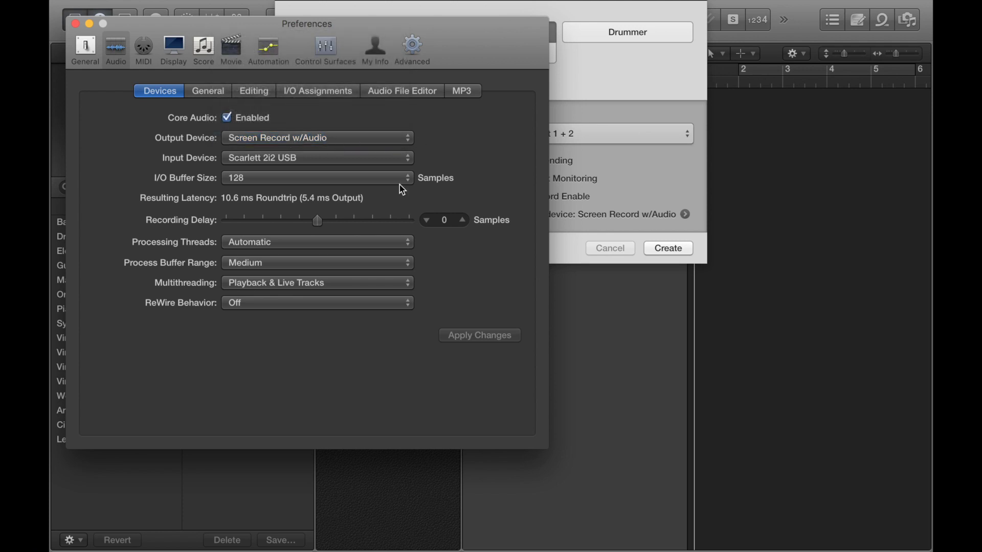
{"action": "left_click", "coordinate": [74, 24]}
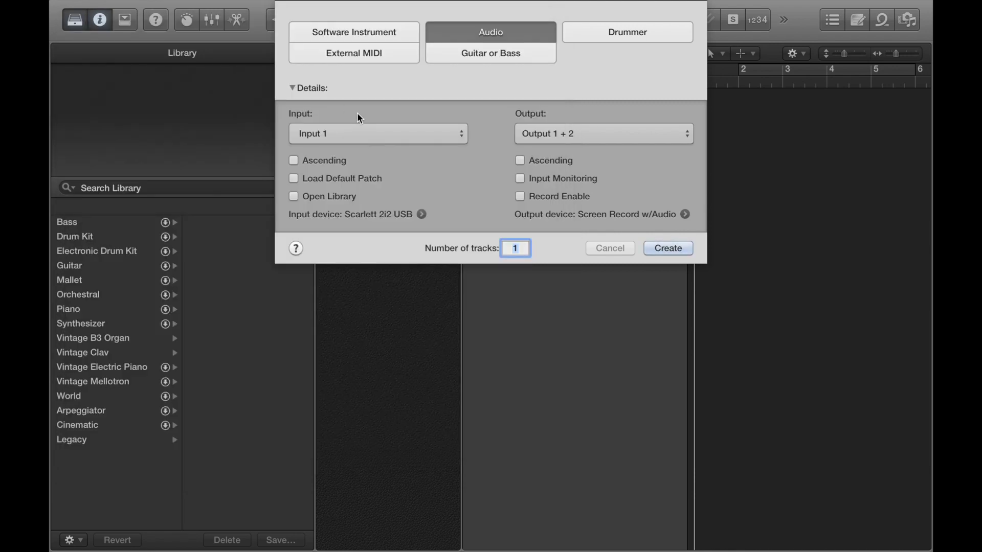
Step: Create one audio track using Input 1 and enable input monitoring on it
{"action": "left_click", "coordinate": [377, 132]}
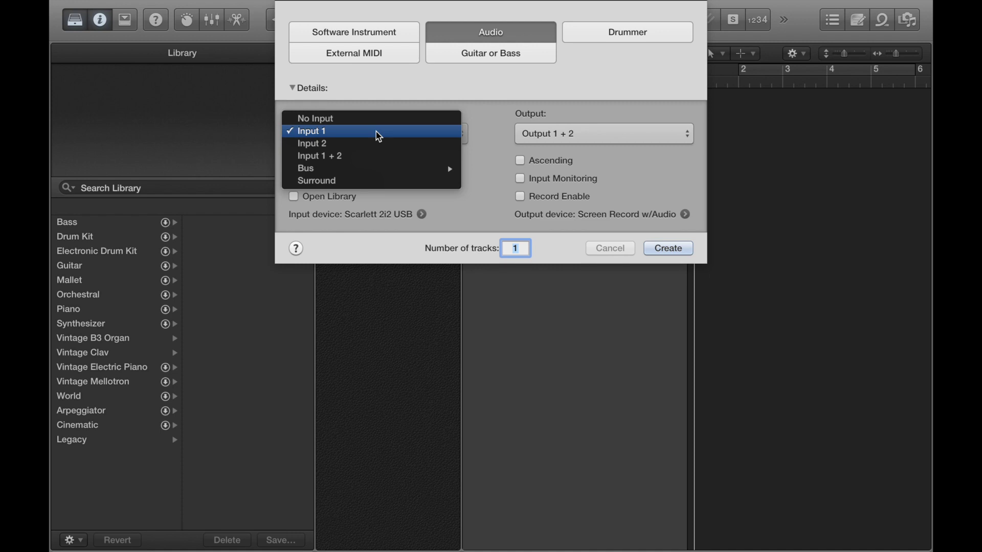
{"action": "left_click", "coordinate": [378, 131]}
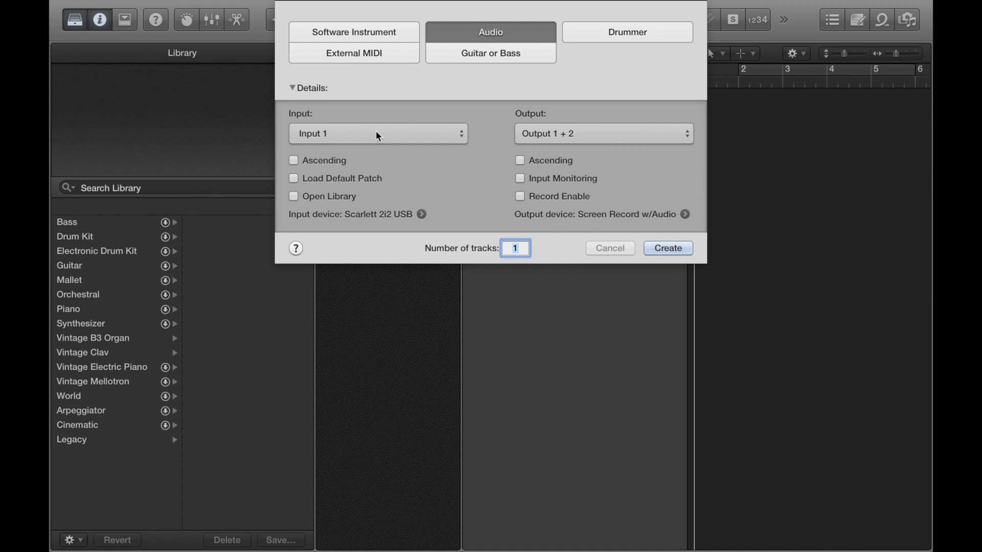
{"action": "left_click", "coordinate": [674, 252]}
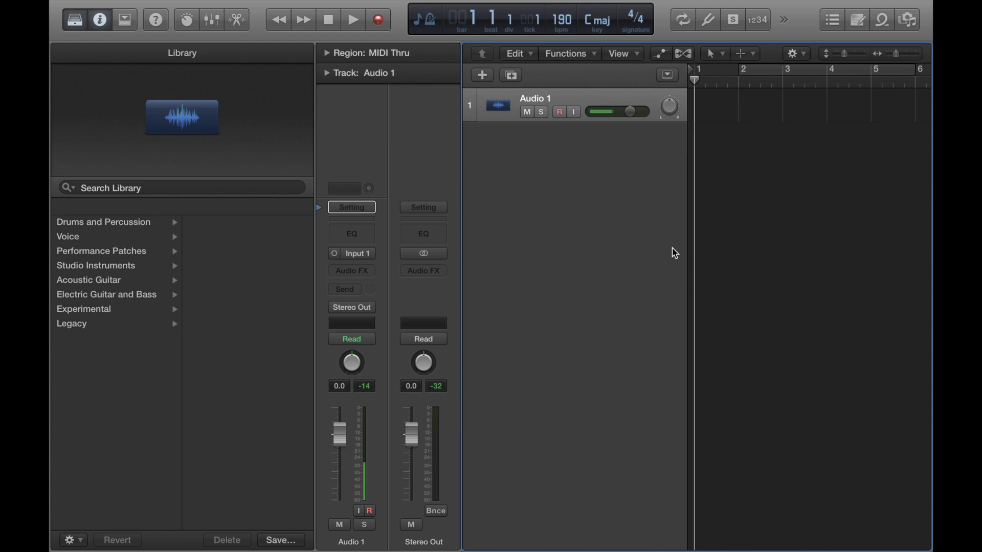
{"action": "left_click", "coordinate": [575, 112]}
Step: Audition the Clean Guitar patches Mystery Chorus, Phase Flipper and Silver Dollar from Electric Guitar and Bass on the audio track
{"action": "left_click", "coordinate": [99, 296]}
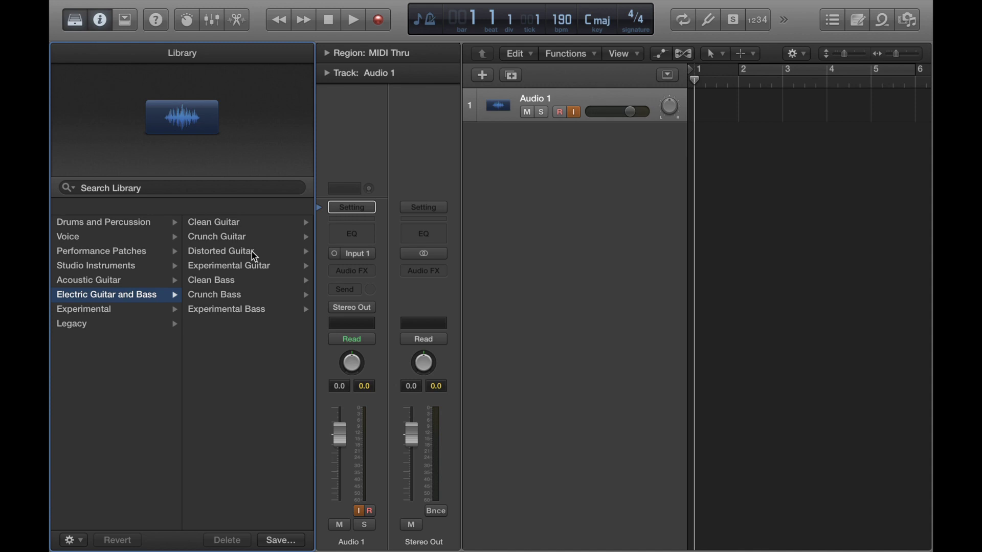
{"action": "left_click", "coordinate": [219, 222]}
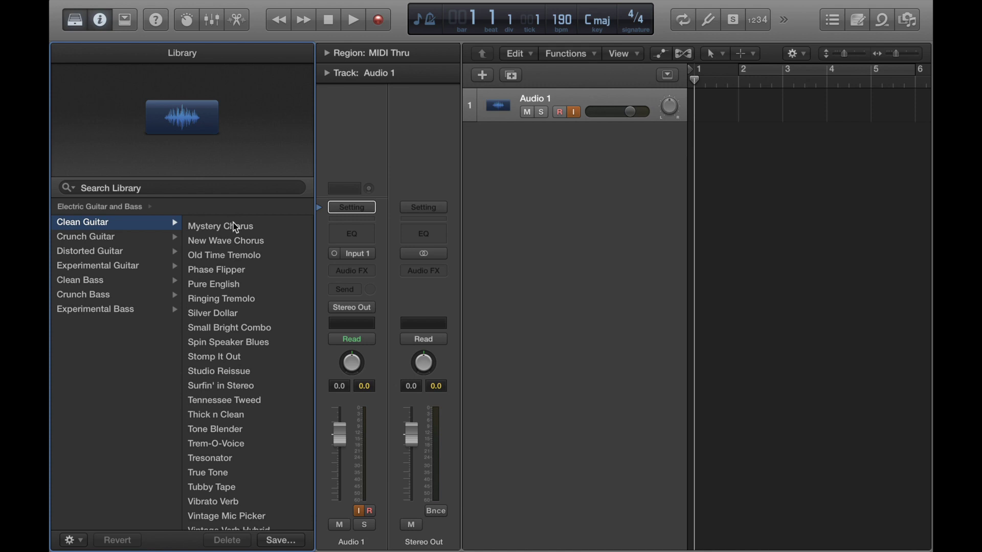
{"action": "left_click", "coordinate": [233, 228]}
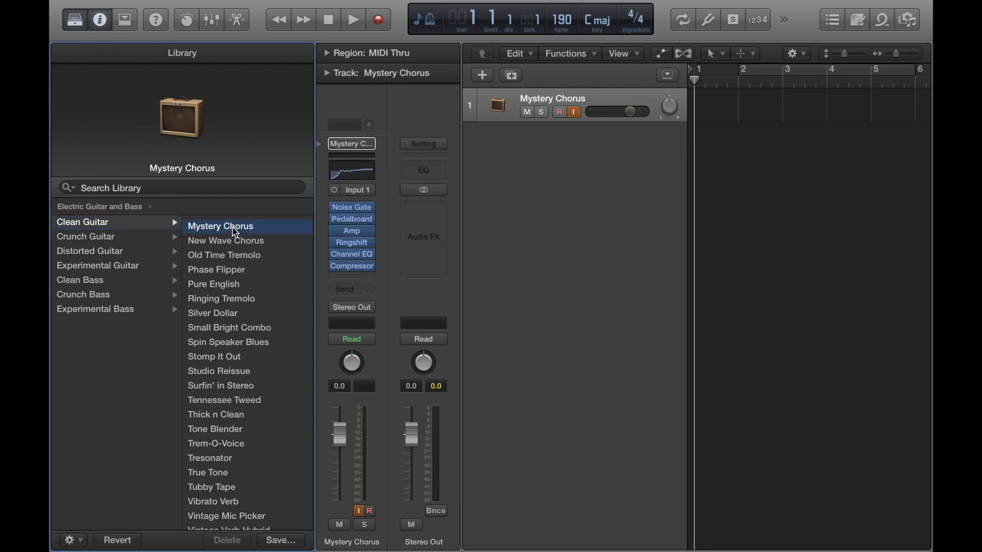
{"action": "left_click", "coordinate": [235, 271]}
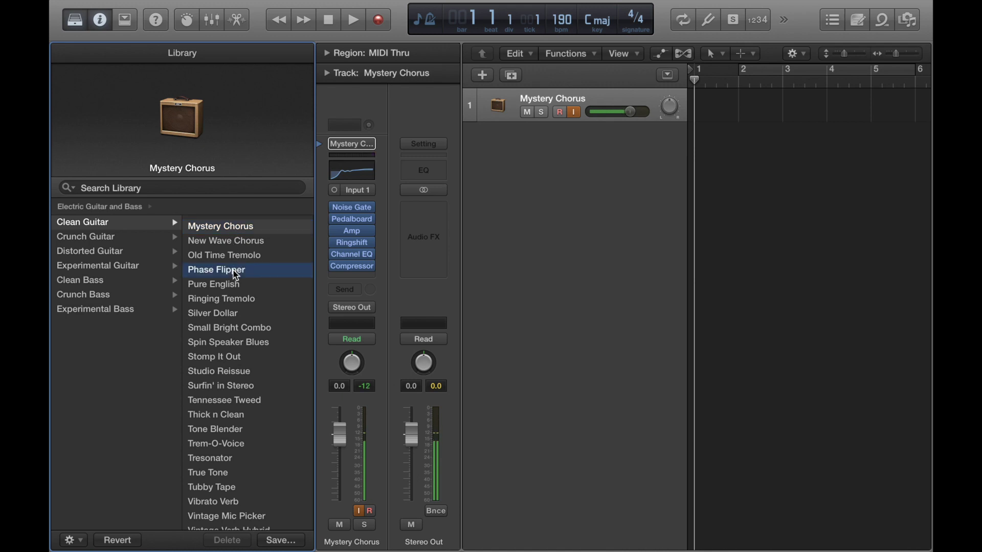
{"action": "left_click", "coordinate": [233, 313]}
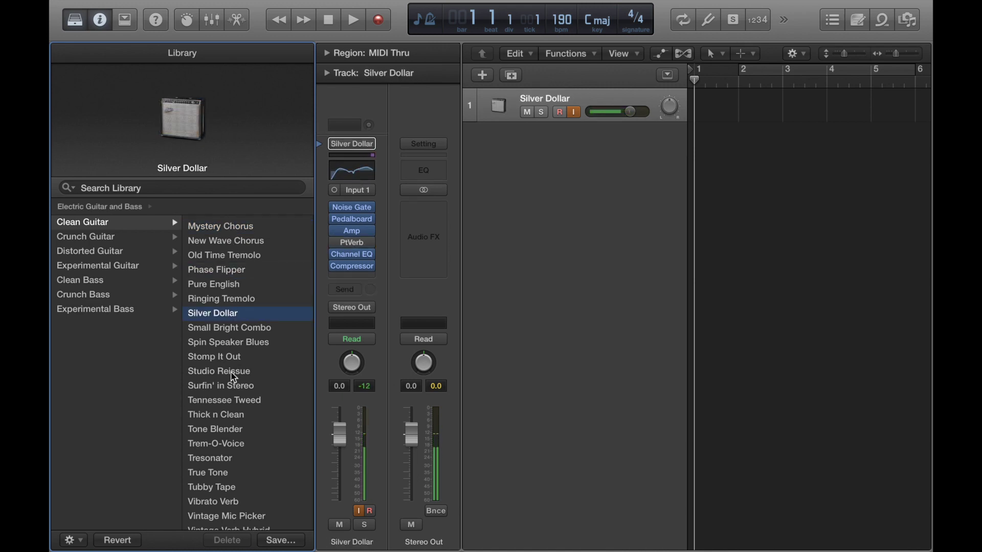
Step: Audition the Clean Guitar patches Surfin' in Stereo, Trem-O-Voice, Vibrato Verb and Warm British Combo on the audio track
{"action": "left_click", "coordinate": [232, 390]}
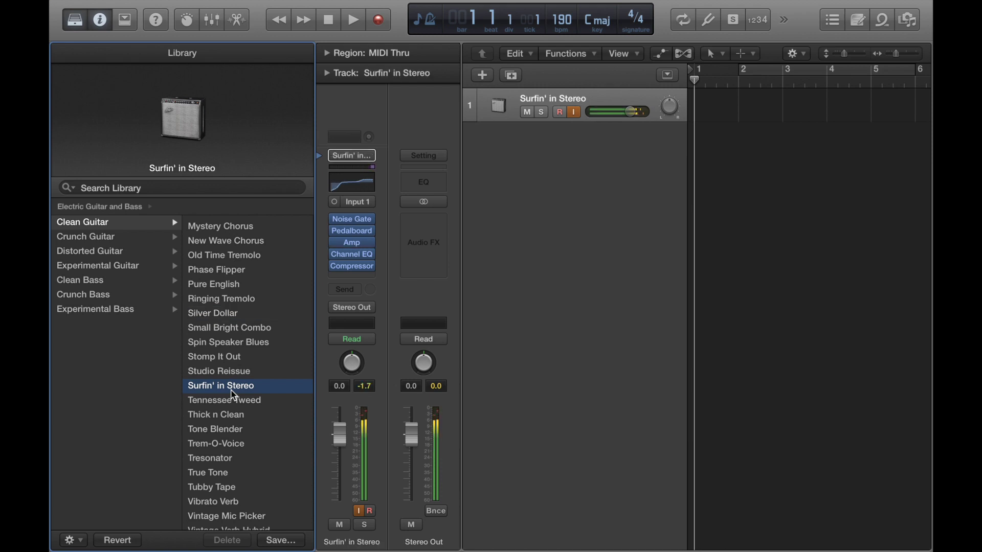
{"action": "left_click", "coordinate": [215, 448]}
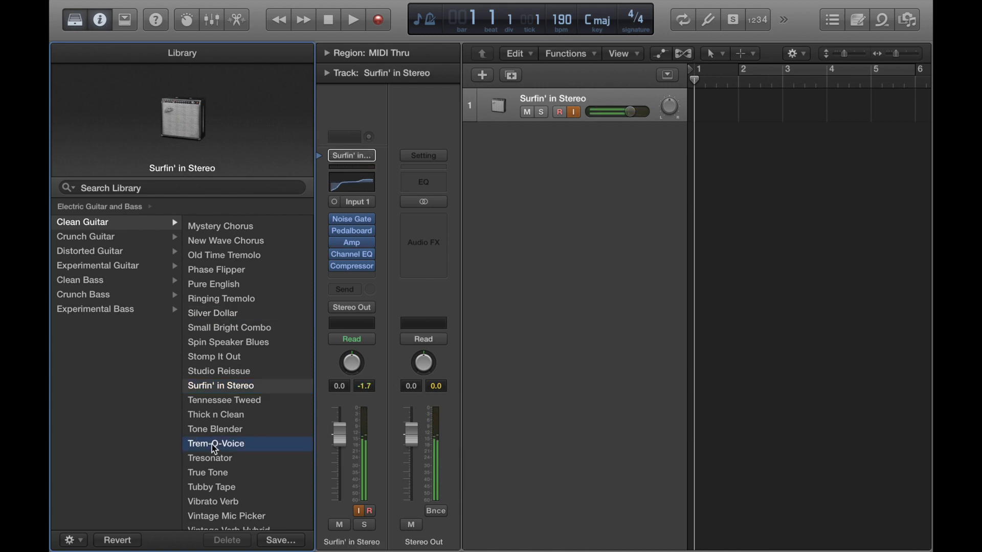
{"action": "scroll", "coordinate": [215, 448], "scroll_direction": "down", "scroll_amount": 3}
{"action": "left_click", "coordinate": [223, 460]}
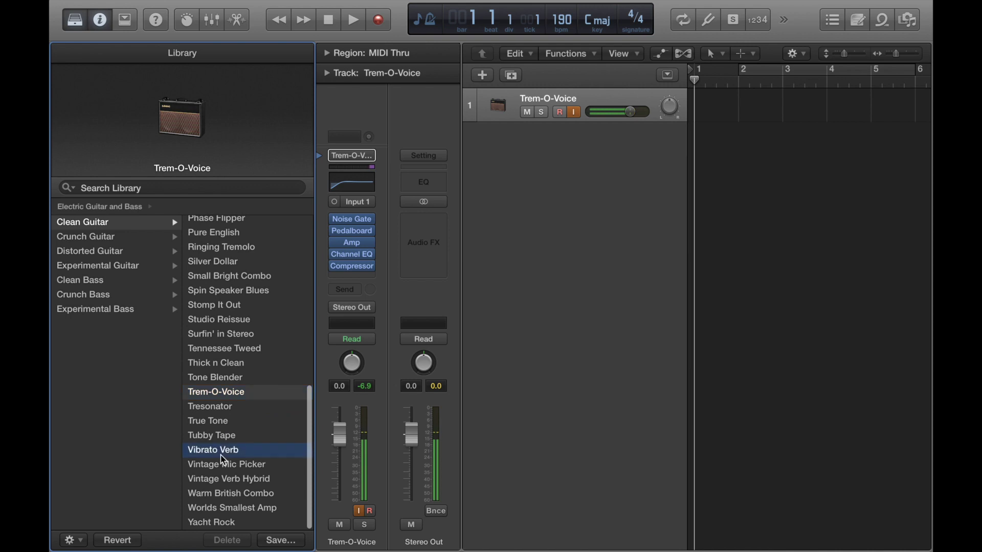
{"action": "left_click", "coordinate": [232, 494]}
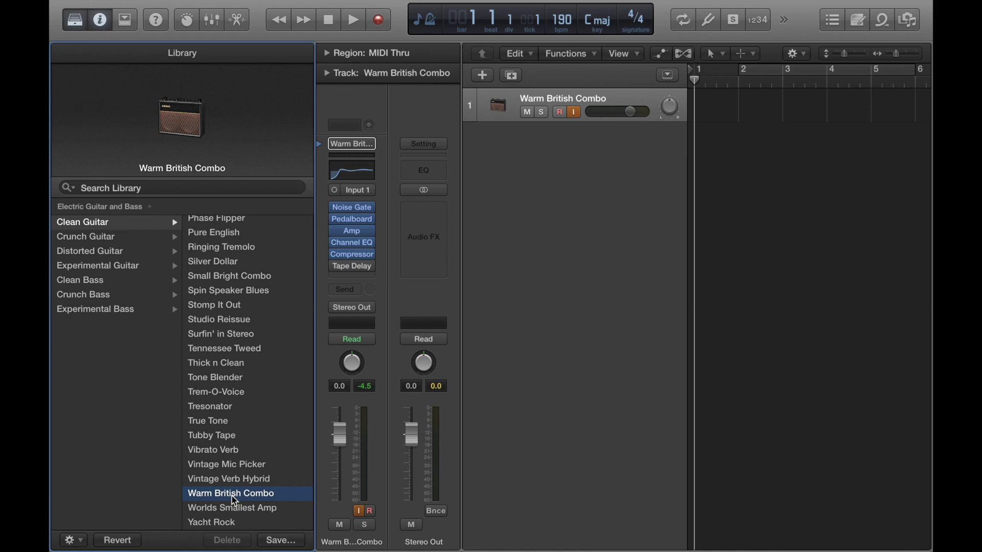
Step: Delete the audio track and create one Guitar or Bass track with Input 1 and Output 1 + 2
{"action": "left_click", "coordinate": [552, 104]}
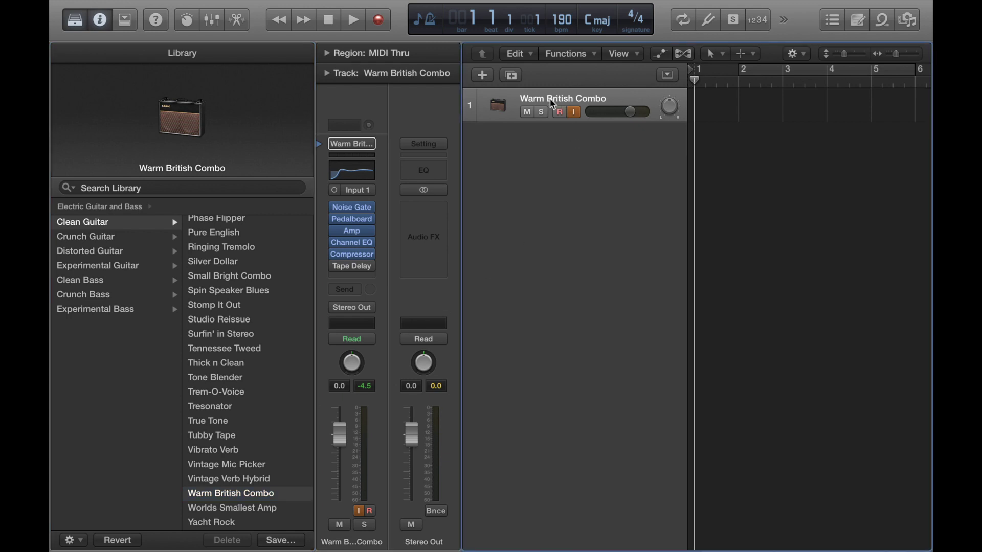
{"action": "key", "text": "super+BackSpace"}
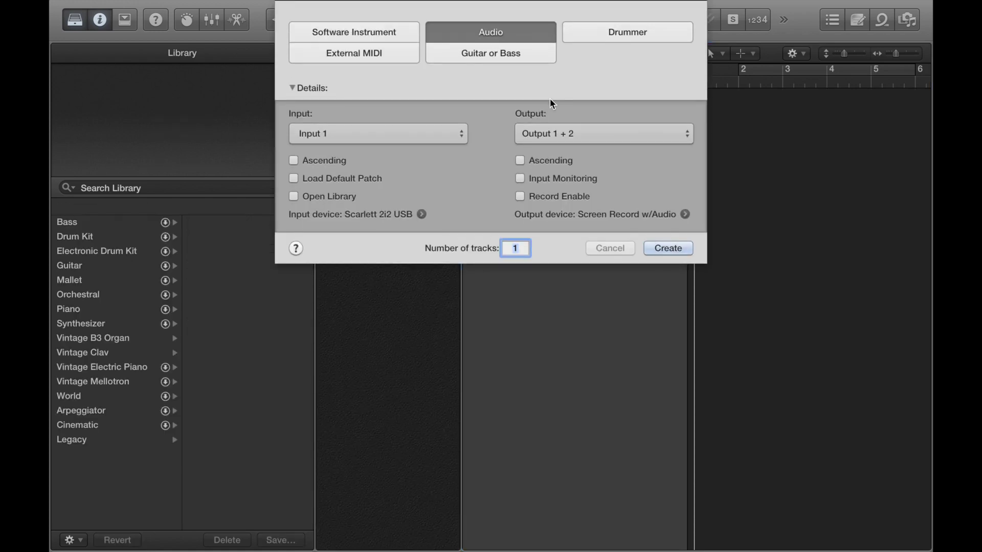
{"action": "left_click", "coordinate": [494, 55]}
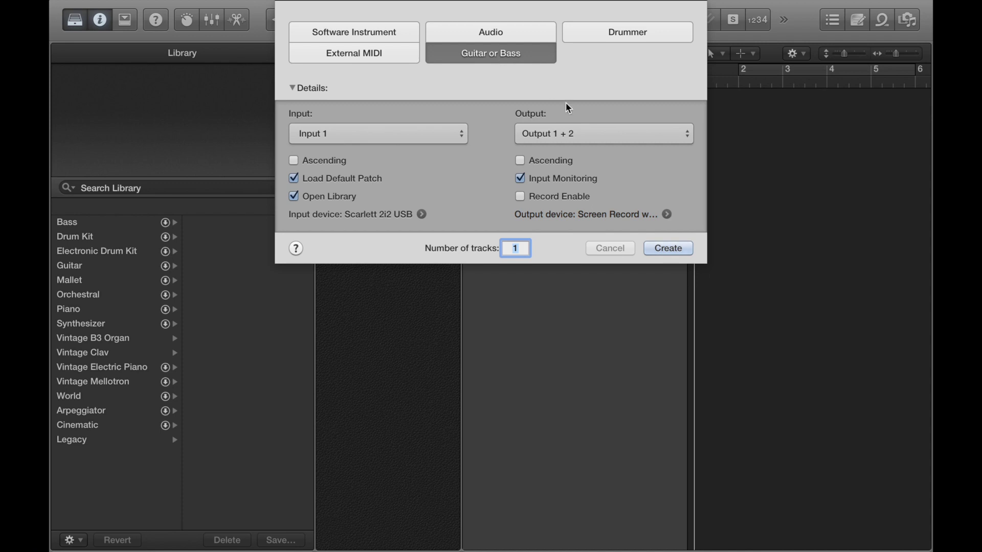
{"action": "left_click", "coordinate": [679, 249]}
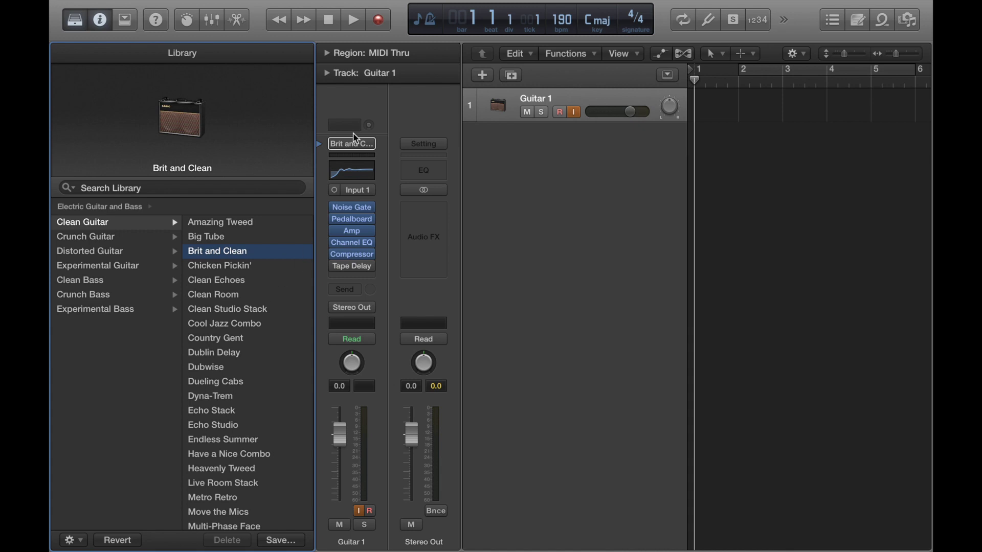
Step: Record a guitar take from bar 1 to about bar 8, and set a cycle range from bar 3 to bar 7
{"action": "left_click", "coordinate": [380, 20]}
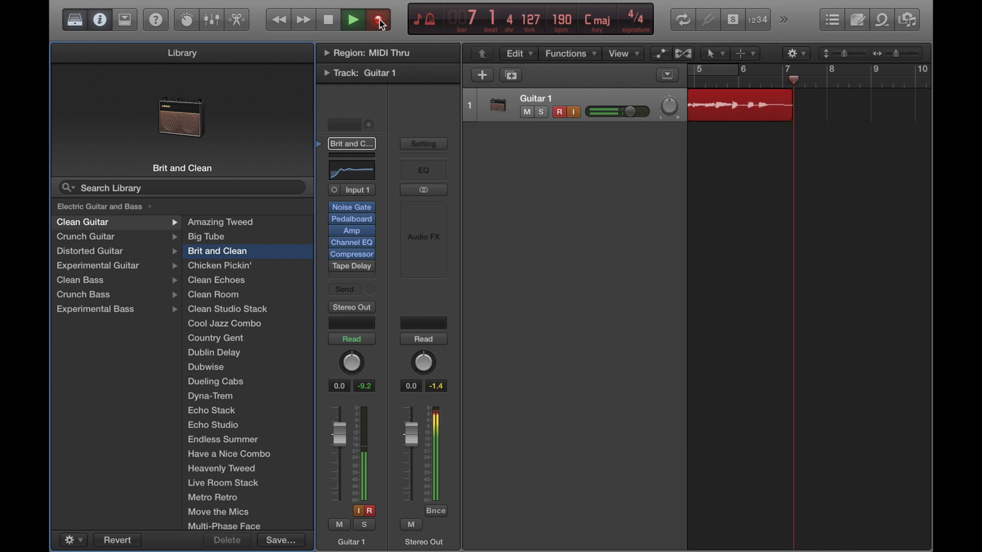
{"action": "key", "text": "space"}
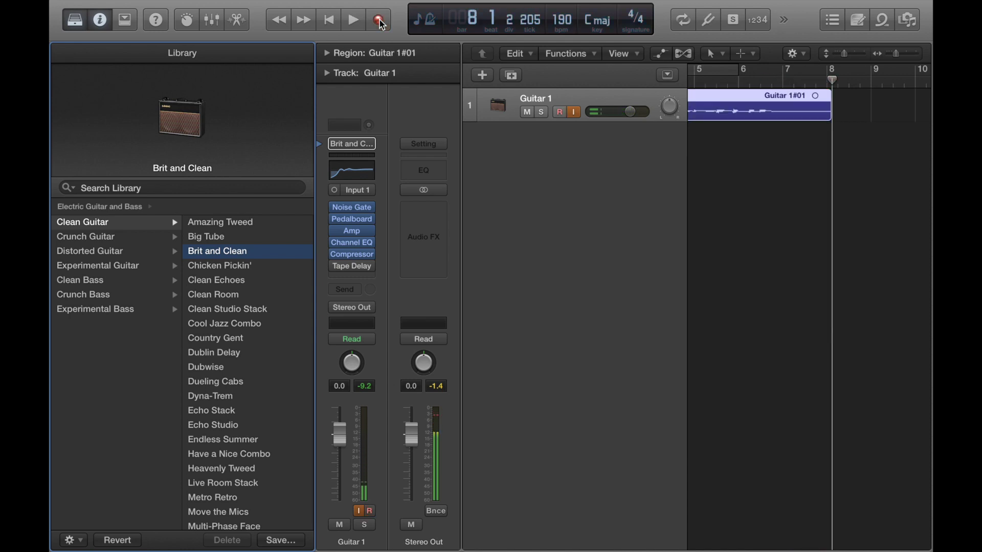
{"action": "key", "text": "y"}
{"action": "key", "text": "z"}
{"action": "left_click_drag", "start_coordinate": [480, 73], "coordinate": [700, 134]}
{"action": "left_click_drag", "start_coordinate": [475, 72], "coordinate": [519, 87]}
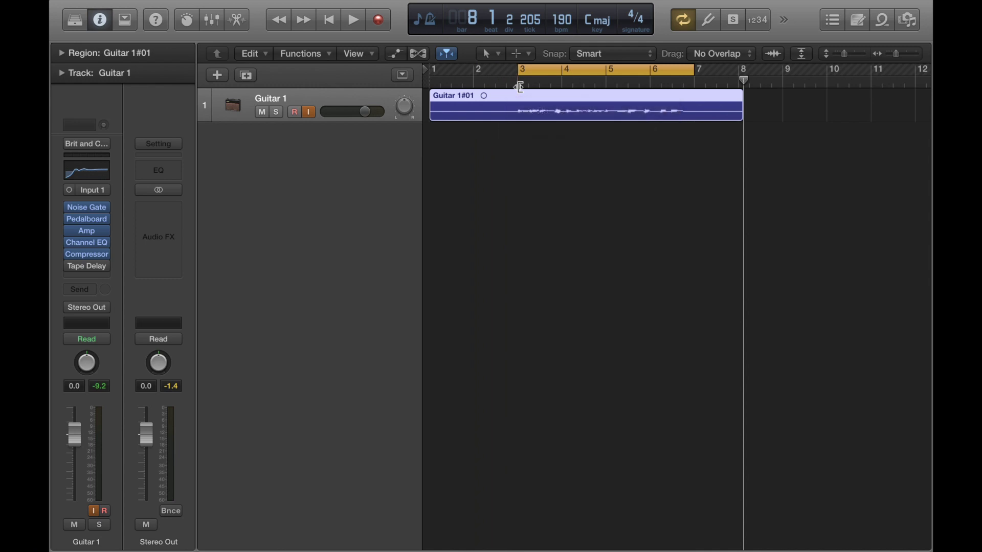
{"action": "key", "text": "y"}
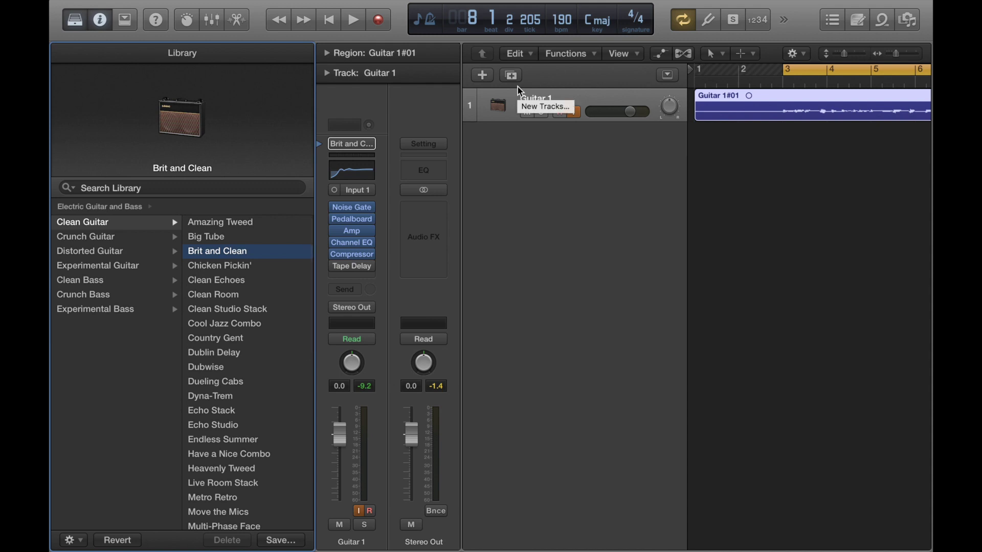
Step: Play the cycled guitar recording while trying the Clean Guitar patches Cool Jazz Combo and Echo Studio
{"action": "key", "text": "space"}
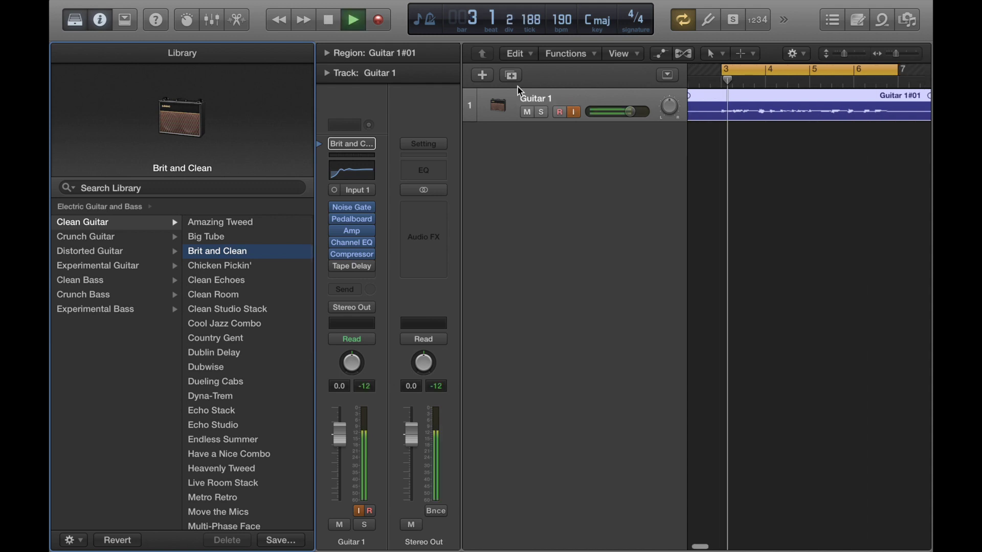
{"action": "left_click", "coordinate": [208, 326]}
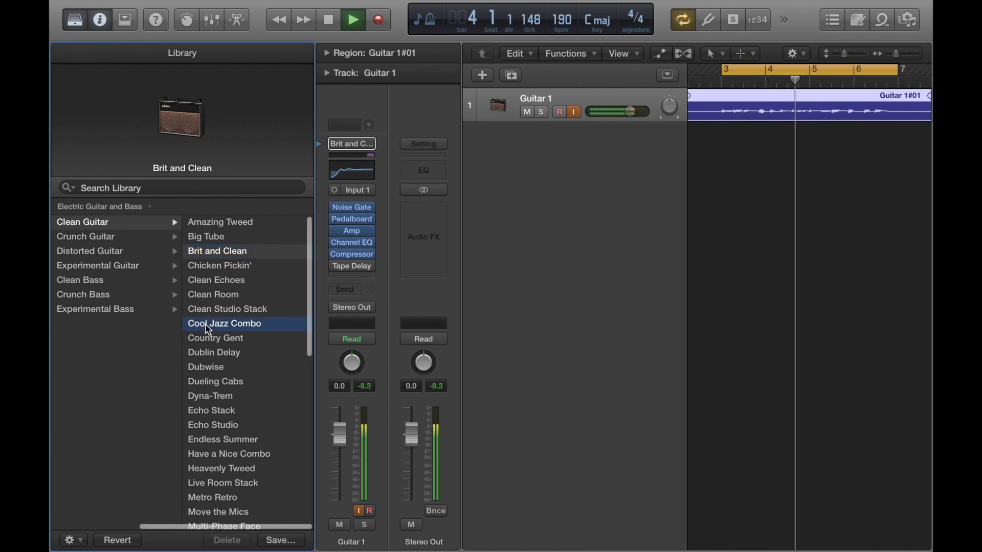
{"action": "left_click", "coordinate": [225, 424]}
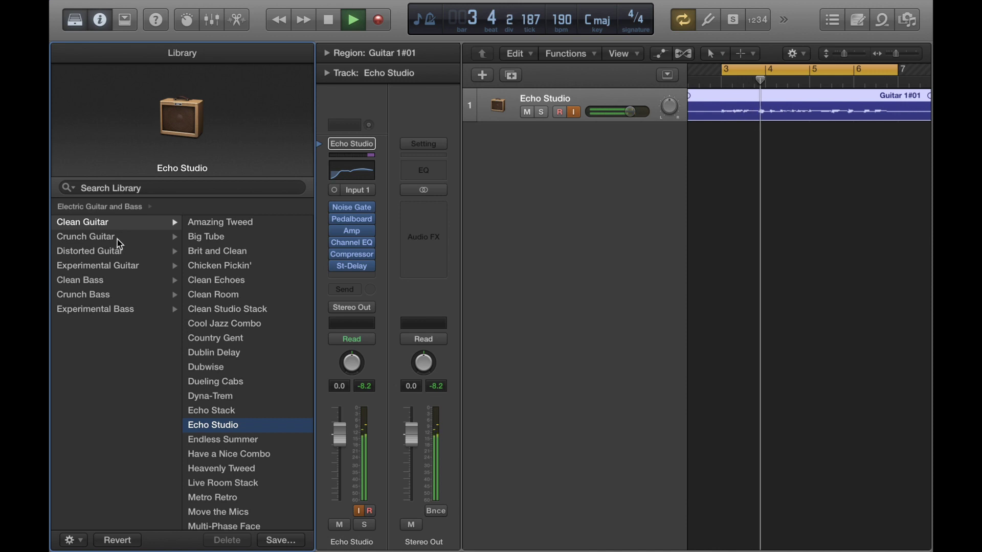
Step: Try the Crunch Guitar patch Blues Spinner on the looping take, apply Double Driven instead, and stop playback
{"action": "left_click", "coordinate": [102, 237]}
{"action": "left_click", "coordinate": [231, 283]}
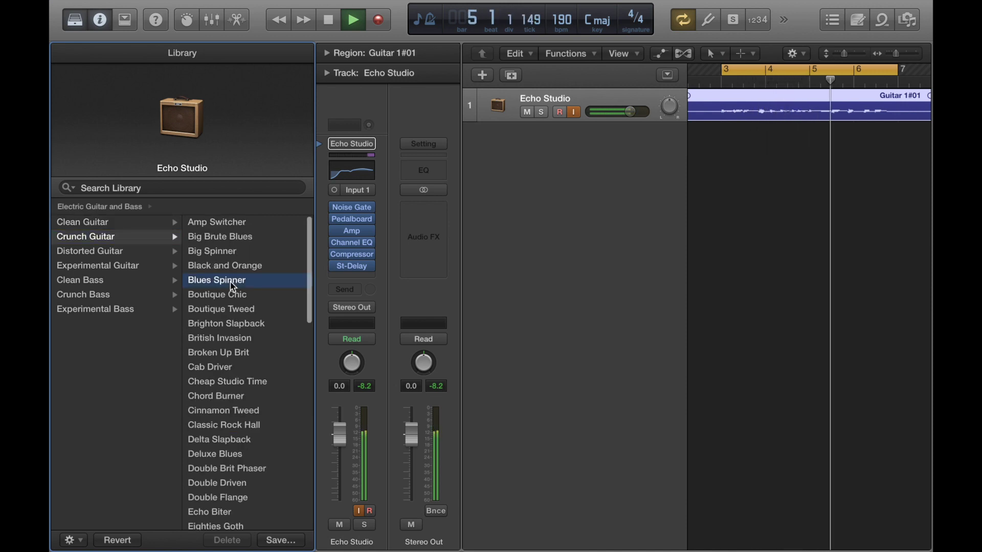
{"action": "scroll", "coordinate": [241, 367], "scroll_direction": "down", "scroll_amount": 3}
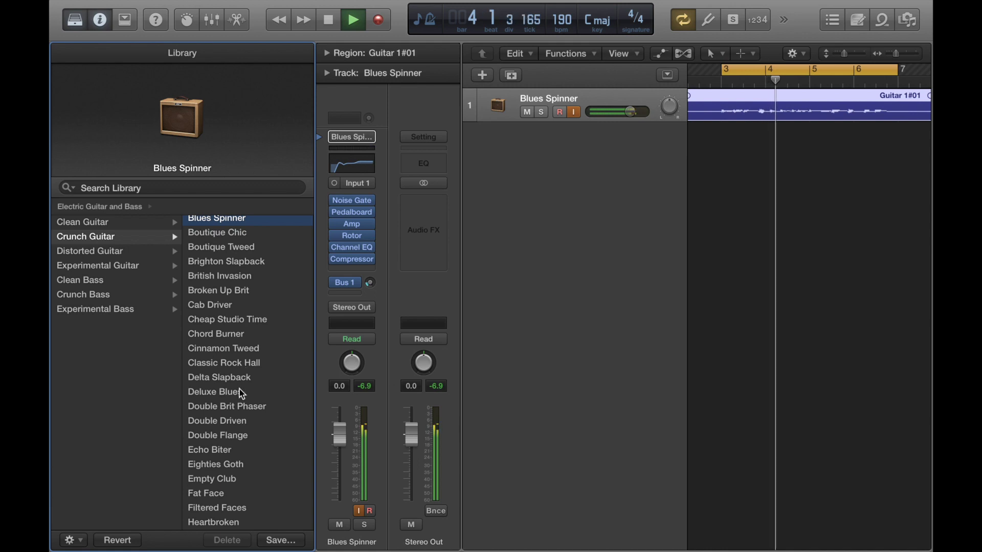
{"action": "left_click", "coordinate": [228, 422]}
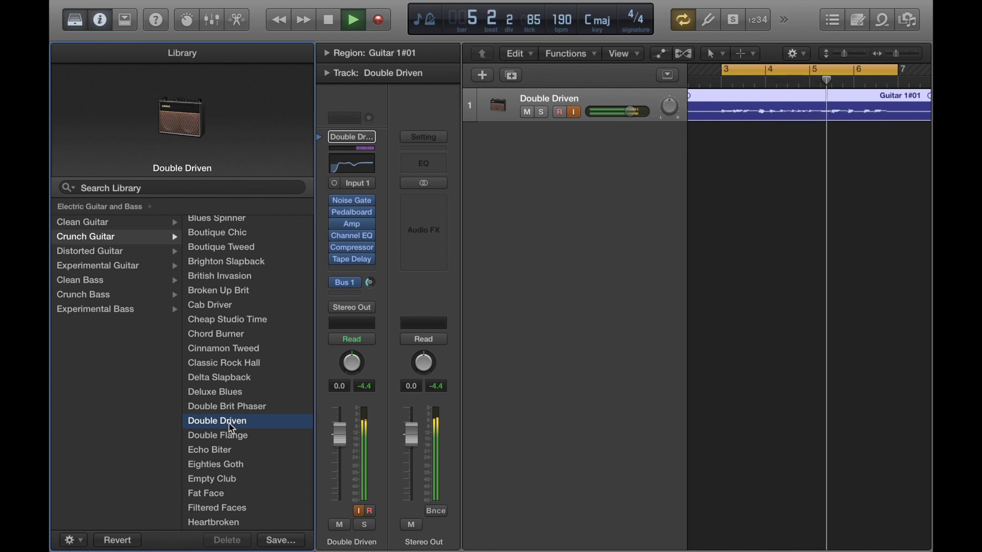
{"action": "key", "text": "space"}
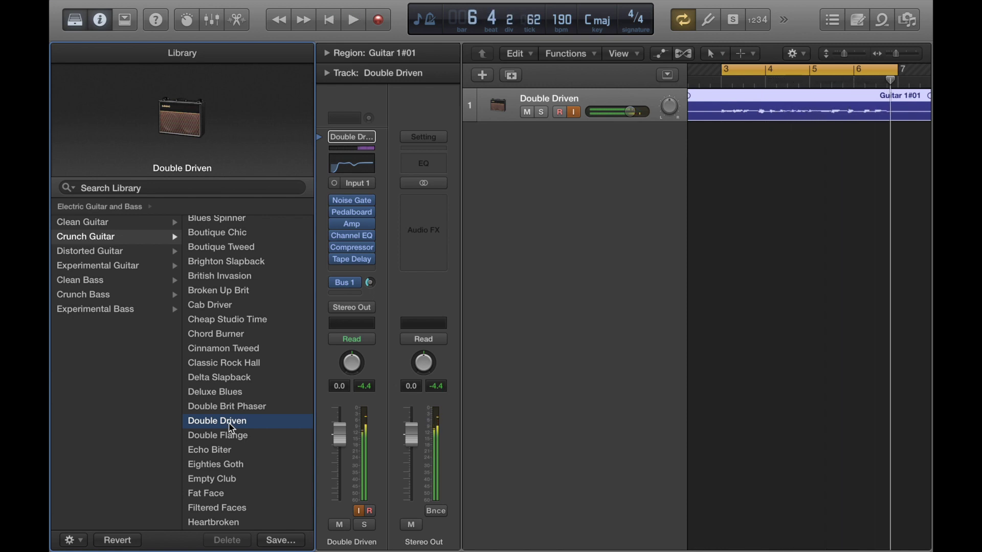